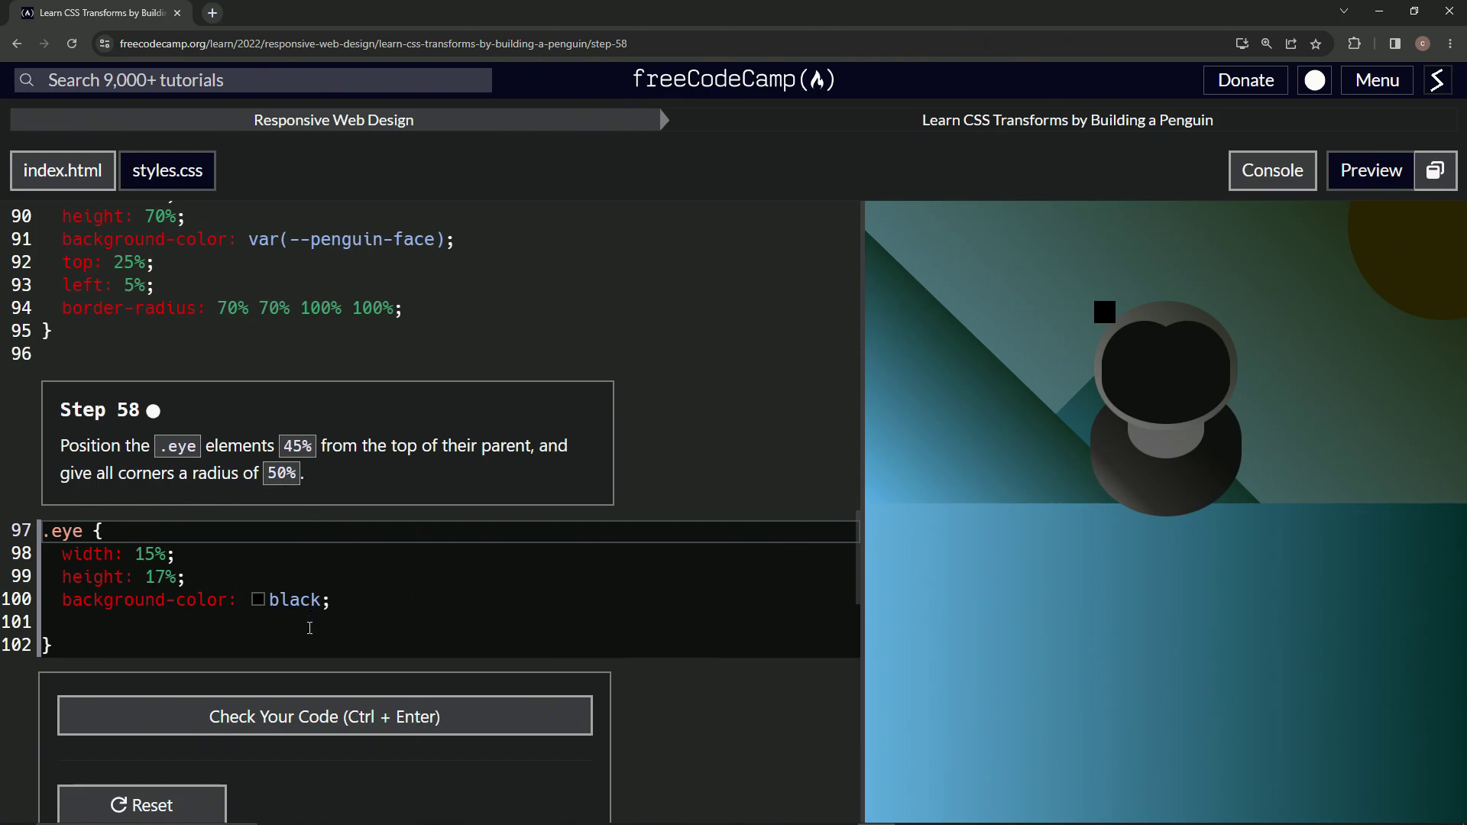
# Add top: 45% and border-radius: 50% lines to the .eye rule in styles.css.
pyautogui.click(346, 600)
pyautogui.press('Down')
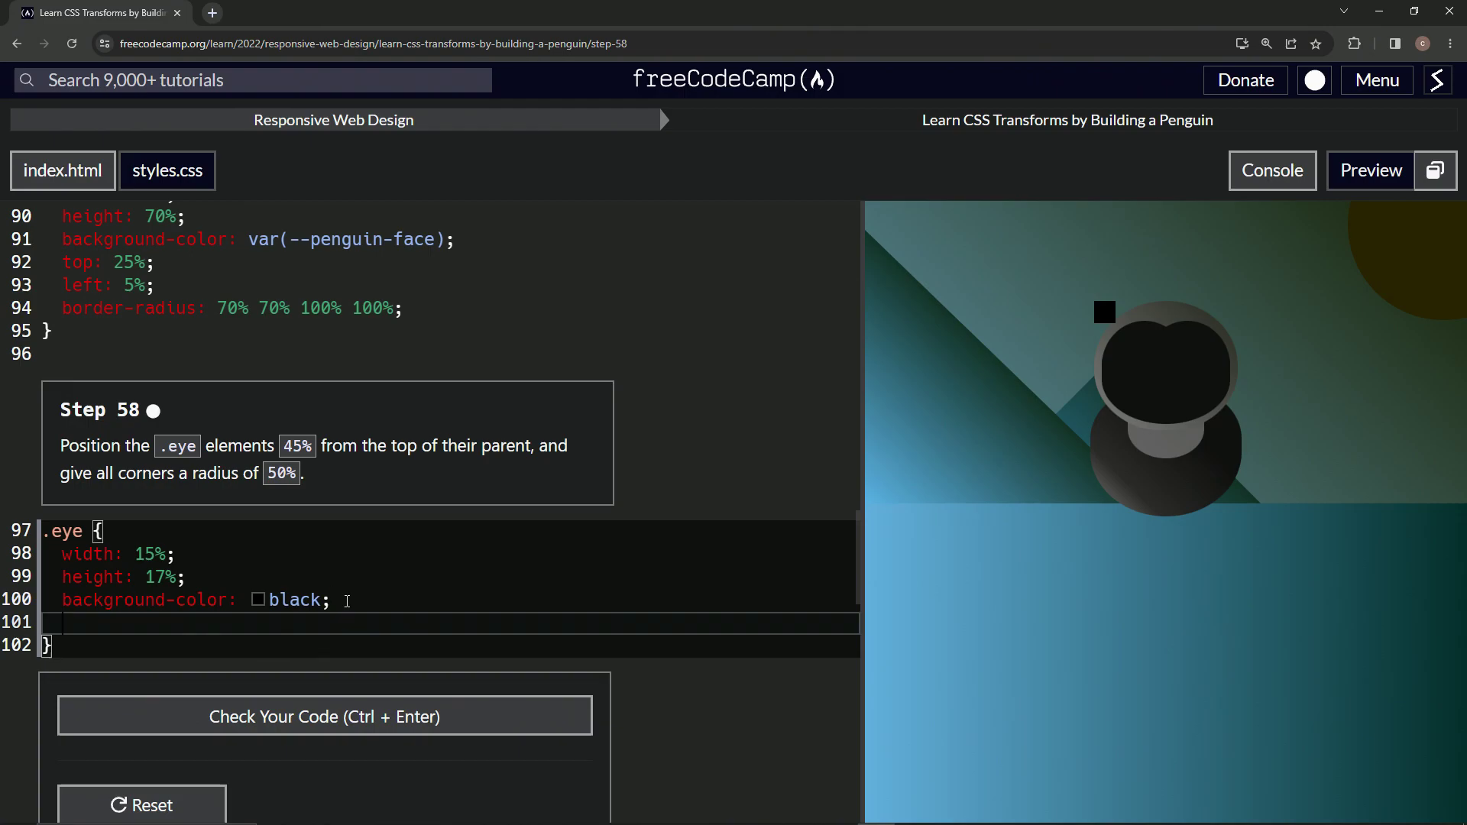
pyautogui.write('top:')
pyautogui.write(' 45%;')
pyautogui.press('Return')
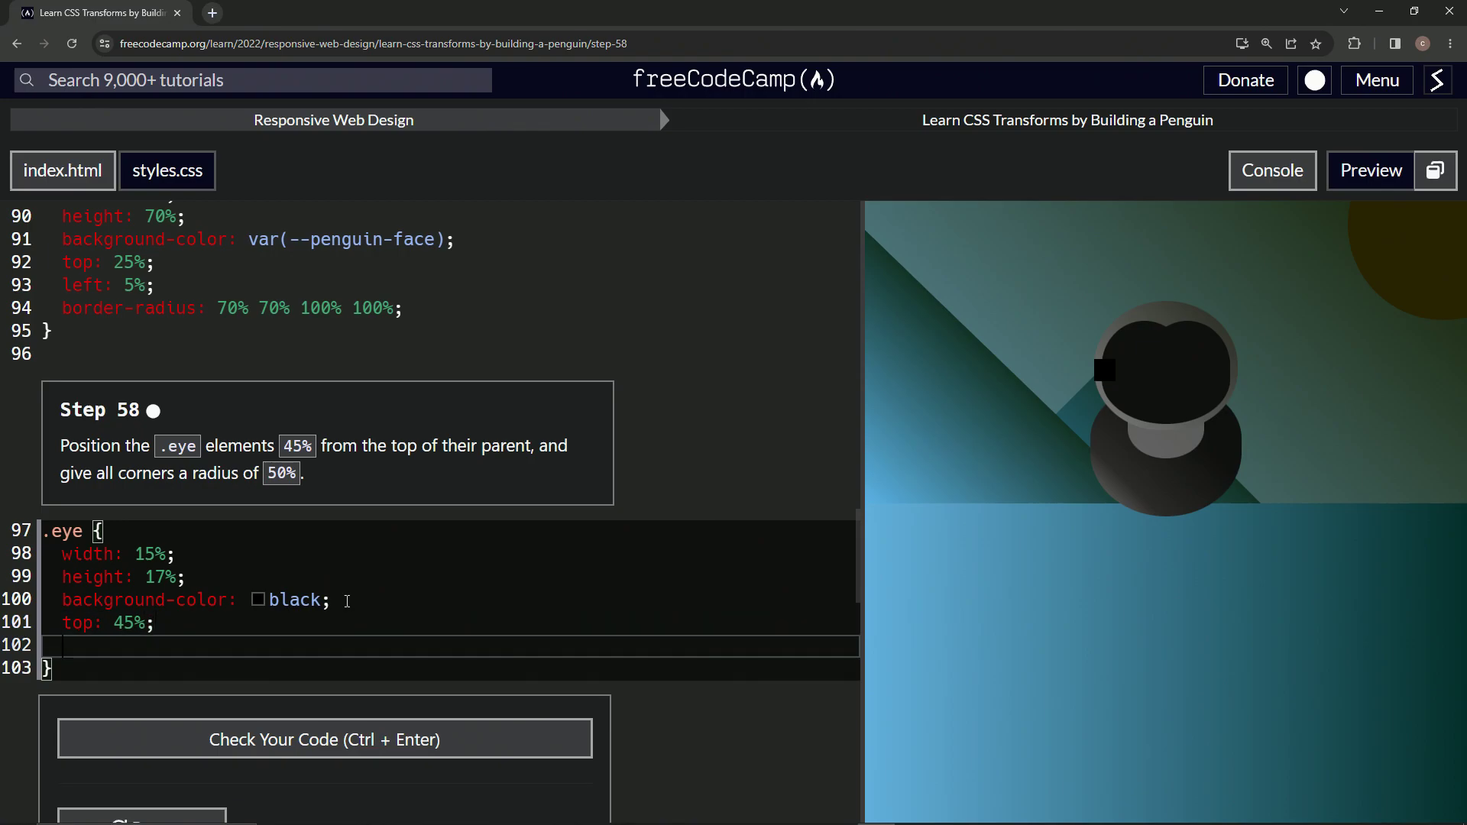
pyautogui.write('broder')
pyautogui.press('BackSpace')
pyautogui.press('BackSpace')
pyautogui.press('BackSpace')
pyautogui.press('BackSpace')
pyautogui.press('BackSpace')
pyautogui.write('order-')
pyautogui.write('radiu')
pyautogui.write('s: ')
pyautogui.write('50')
pyautogui.write('%')
# Check the .eye code against Step 58, submit it, and advance to Step 59.
pyautogui.click(396, 739)
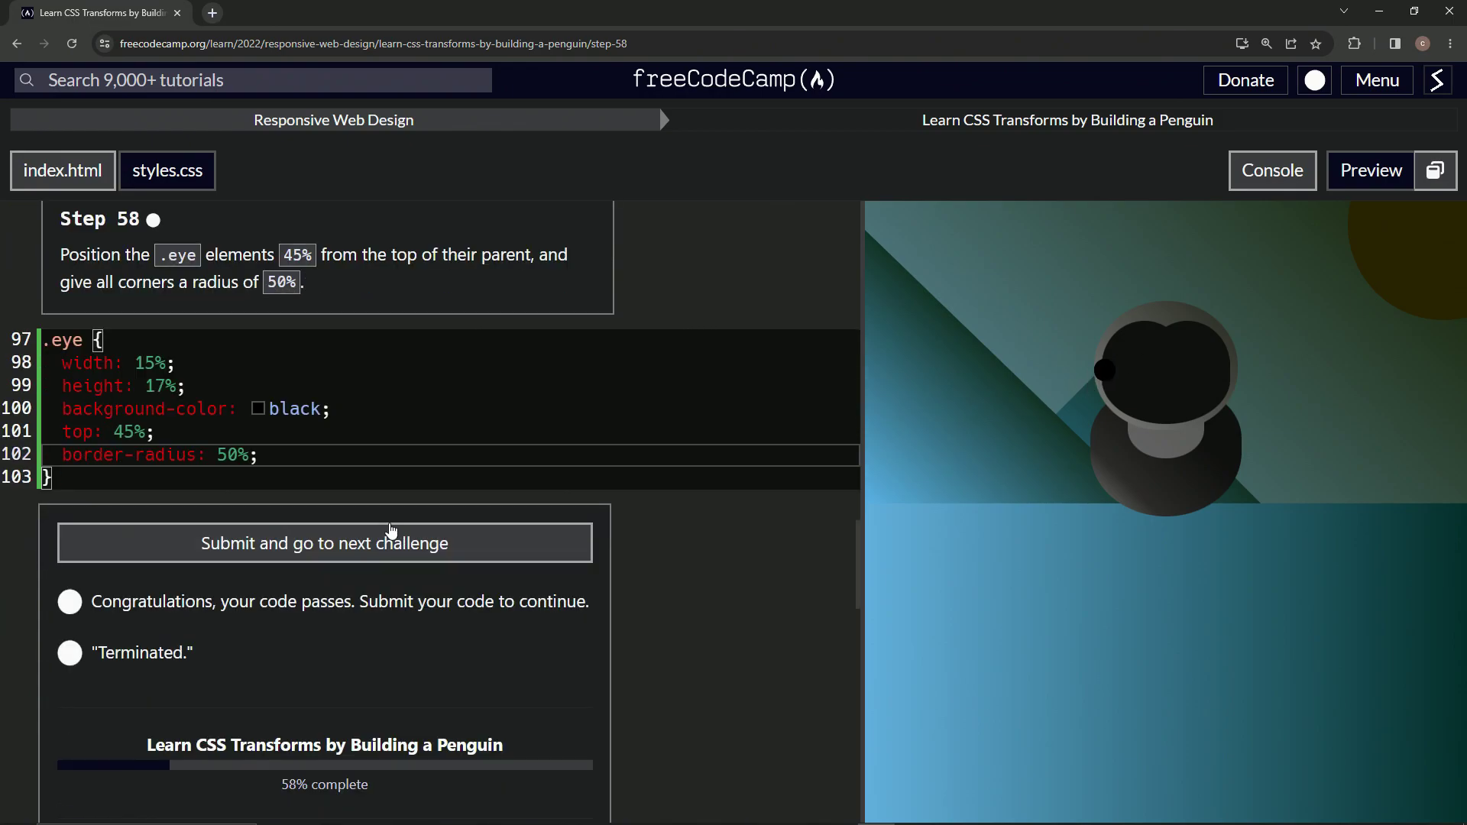
pyautogui.click(298, 546)
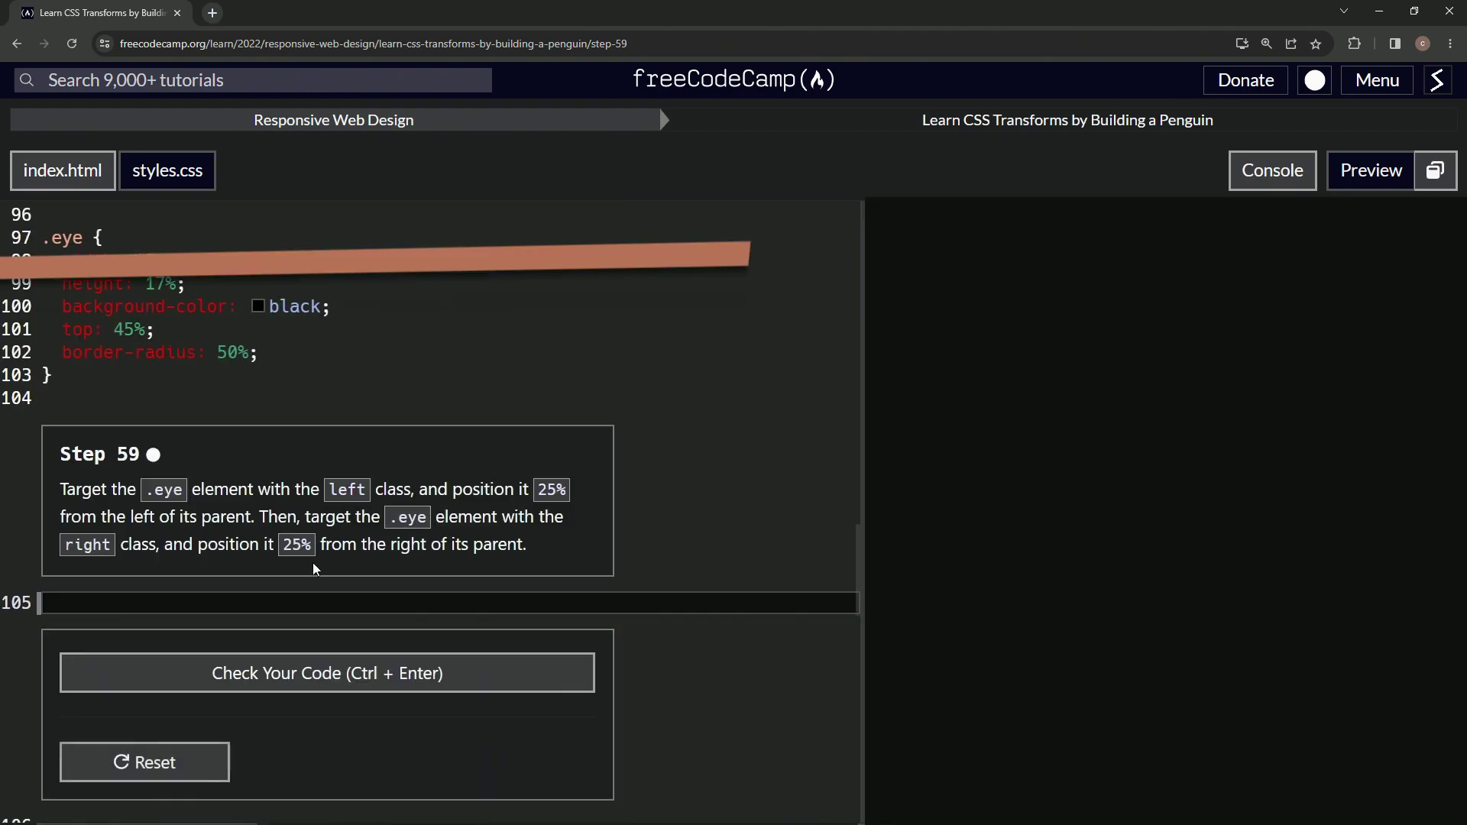